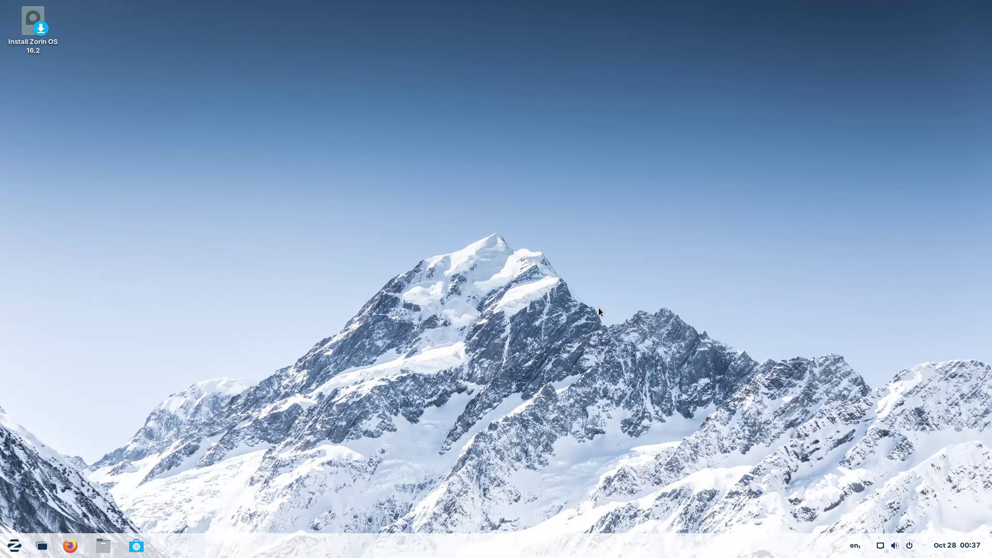
Dismiss the desktop context menu and close the start menu, leaving the plain wallpaper showing
right_click(498, 225)
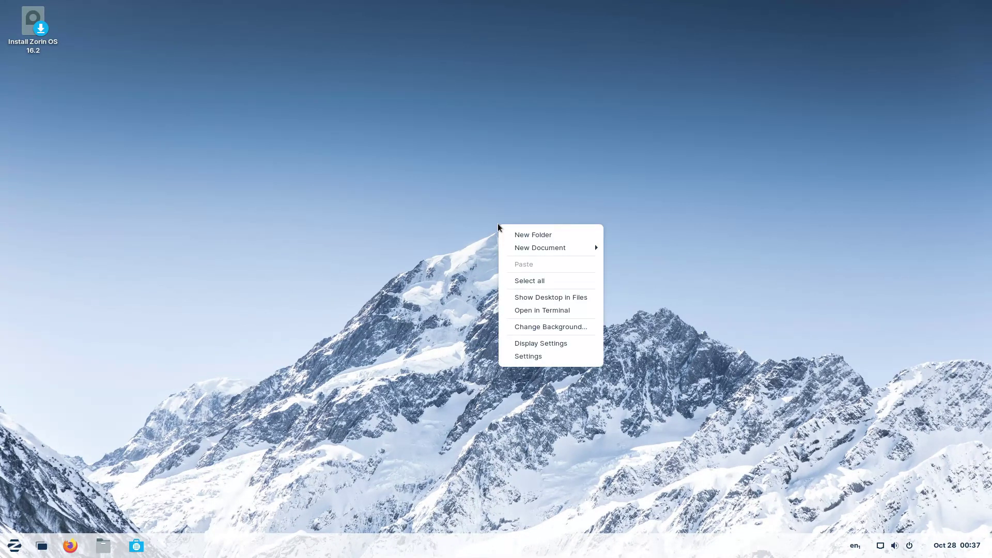
left_click(308, 308)
left_click(13, 549)
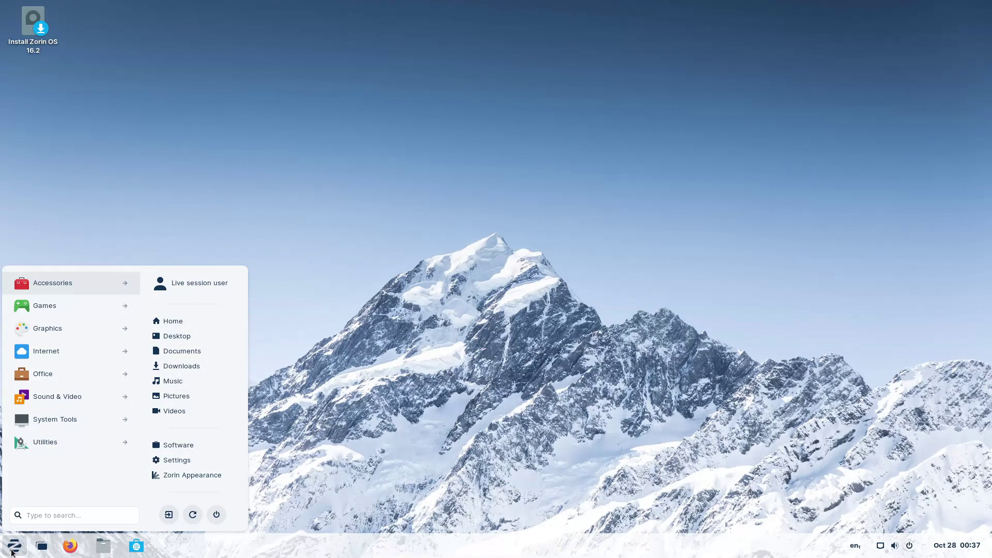
left_click(623, 305)
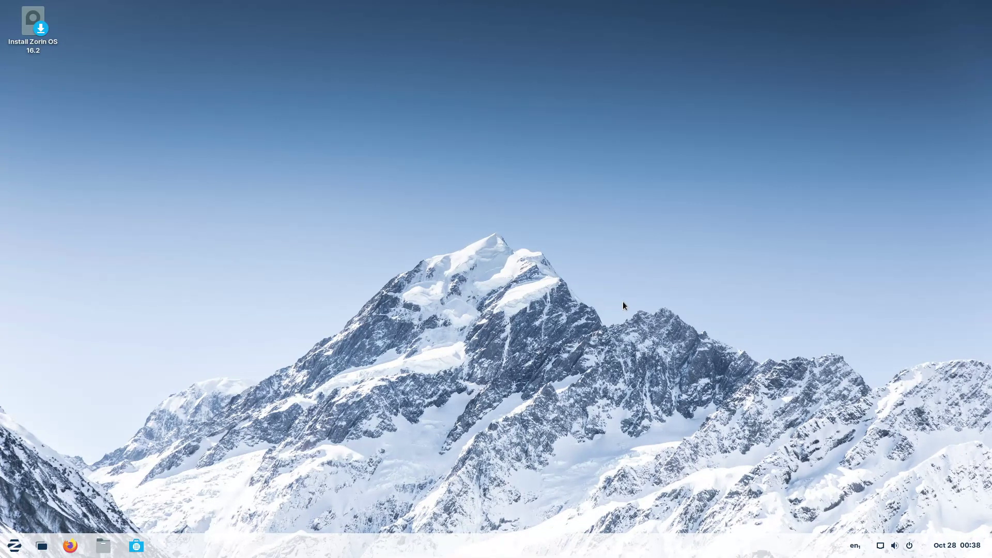
Bring up the Zorin start menu with app categories, user folders, Software, Settings and Zorin Appearance
left_click(17, 551)
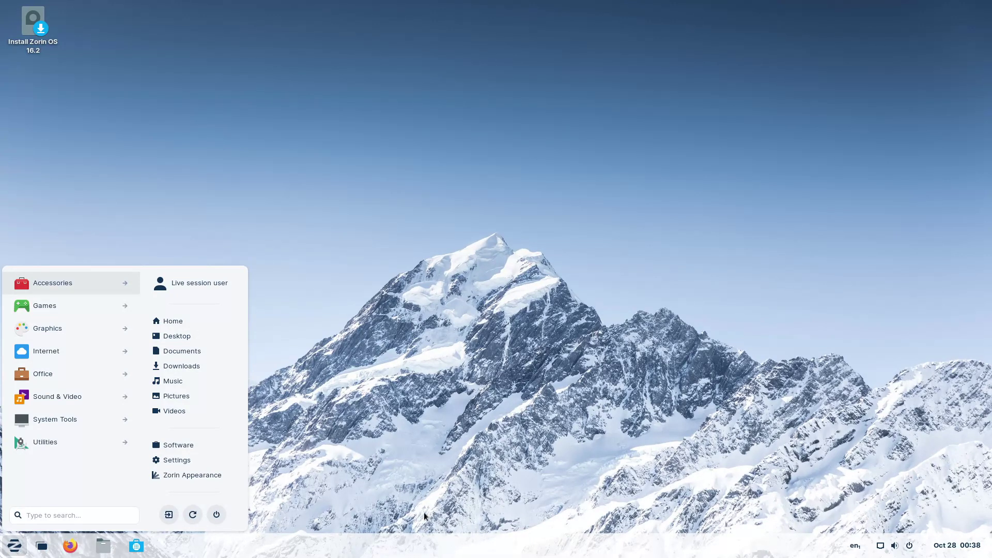
left_click(411, 441)
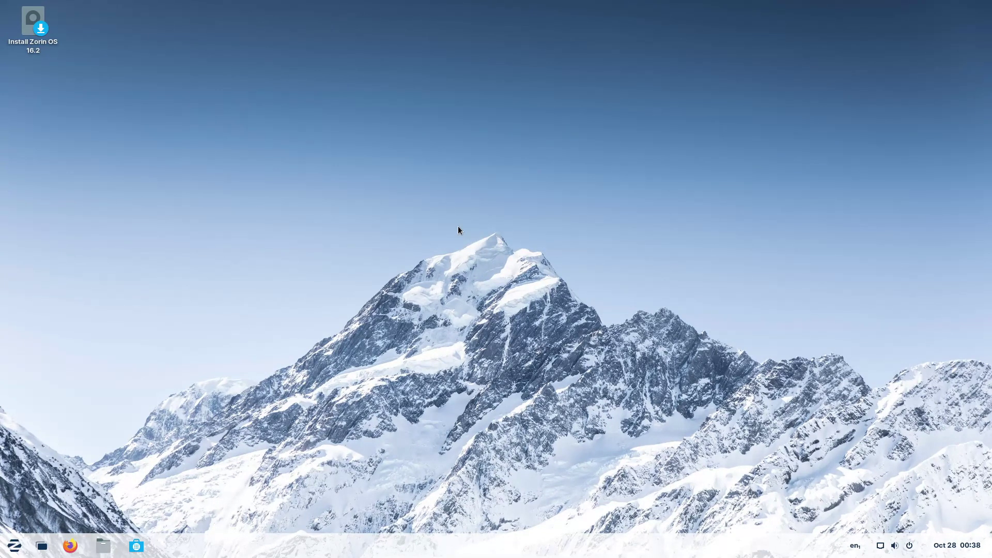
left_click(12, 549)
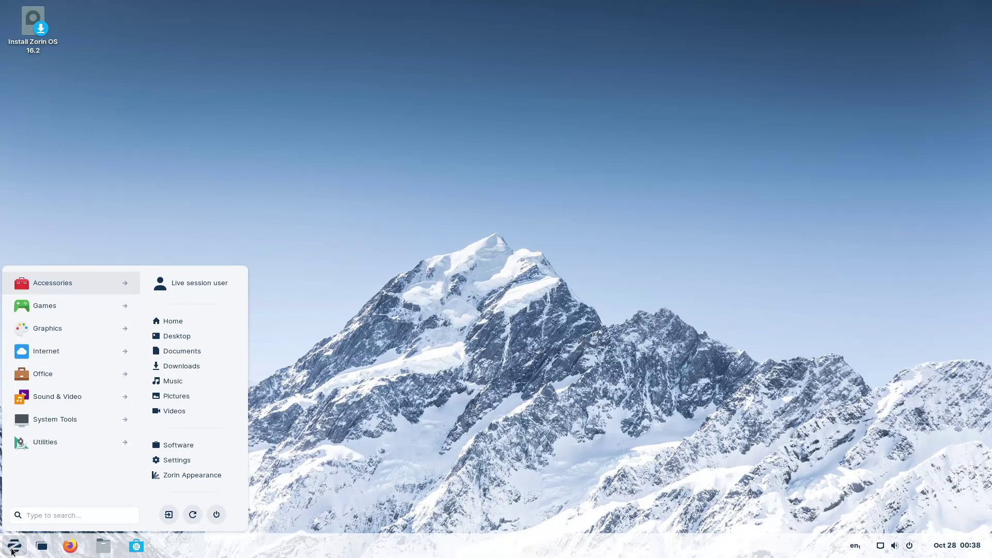
Launch Weather from Accessories, view the Wheeling forecast, then close the Weather window
left_click(14, 549)
left_click(16, 548)
left_click(100, 282)
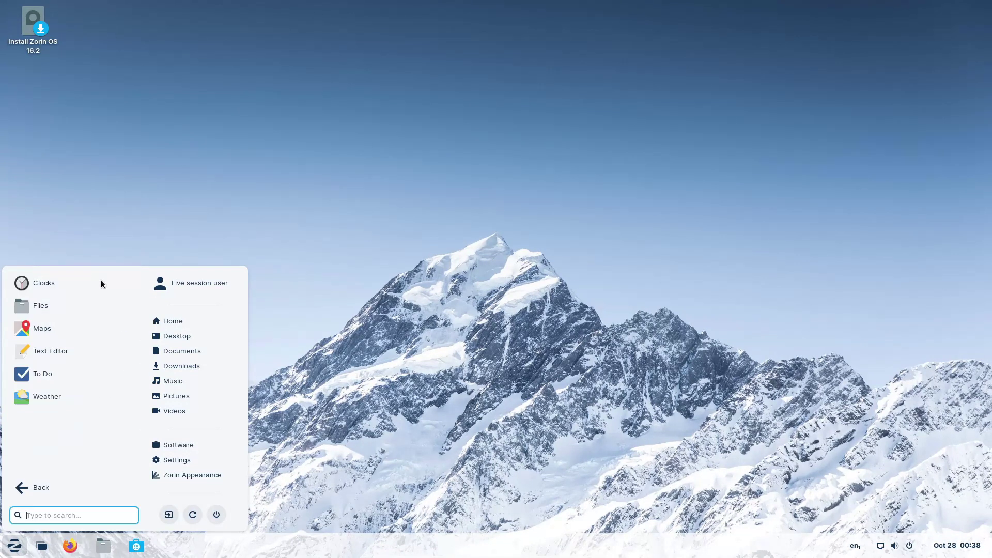
left_click(70, 398)
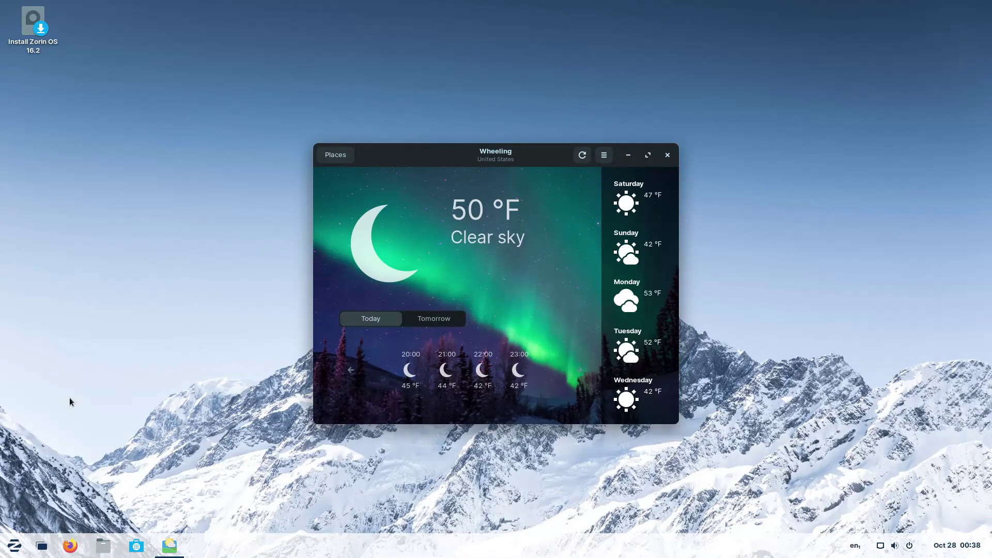
left_click(667, 155)
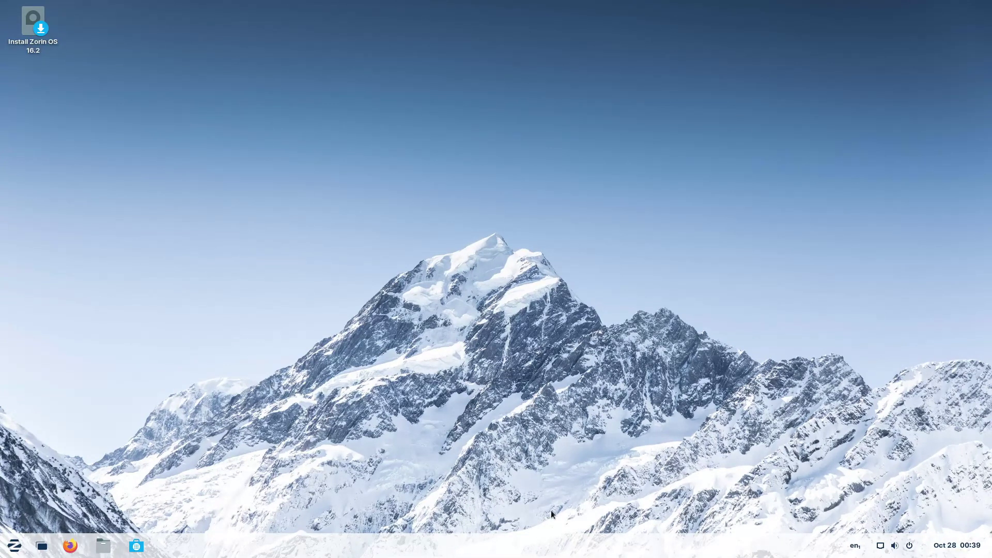
Change the taskbar position from Bottom to Top in Taskbar Settings and close it
right_click(588, 543)
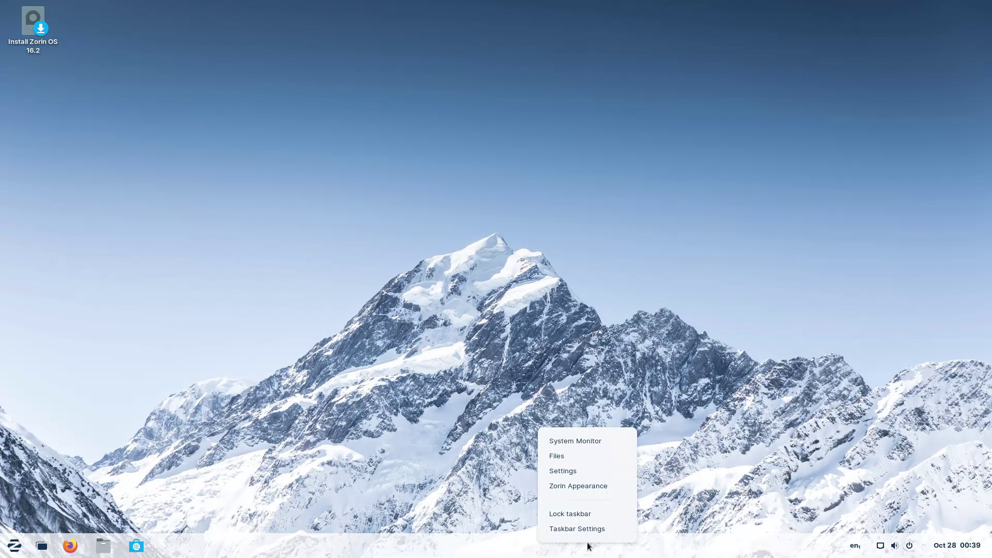
left_click(599, 532)
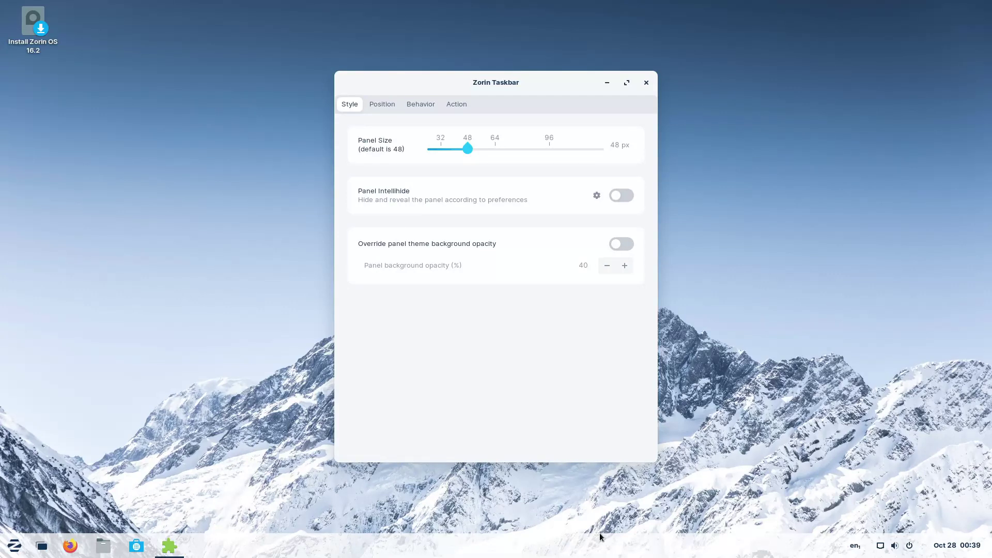
left_click(373, 107)
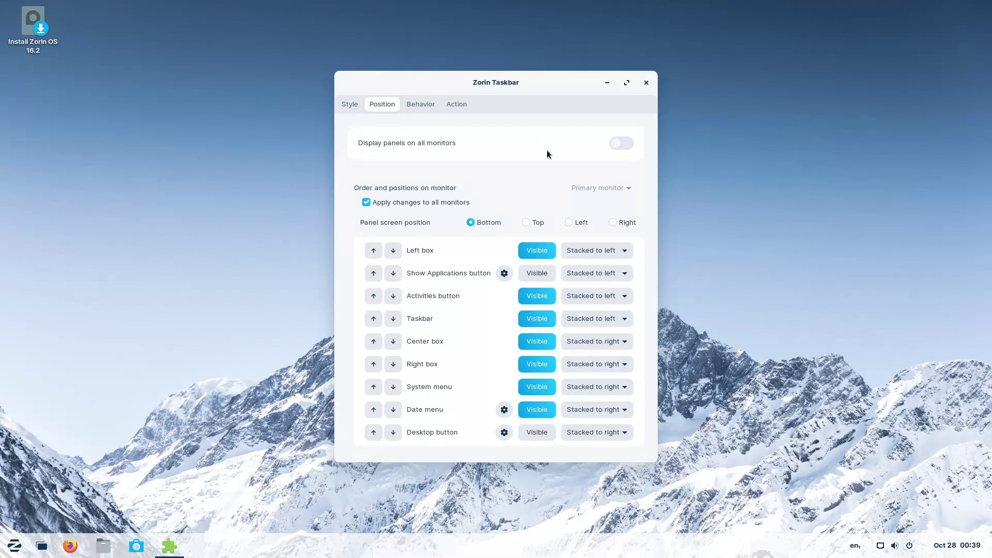
left_click(525, 222)
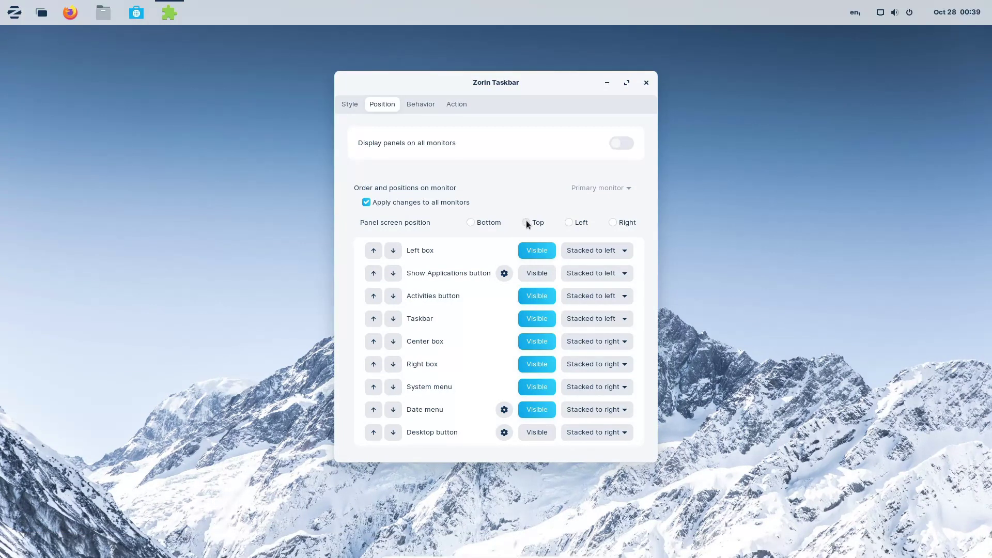
left_click(647, 82)
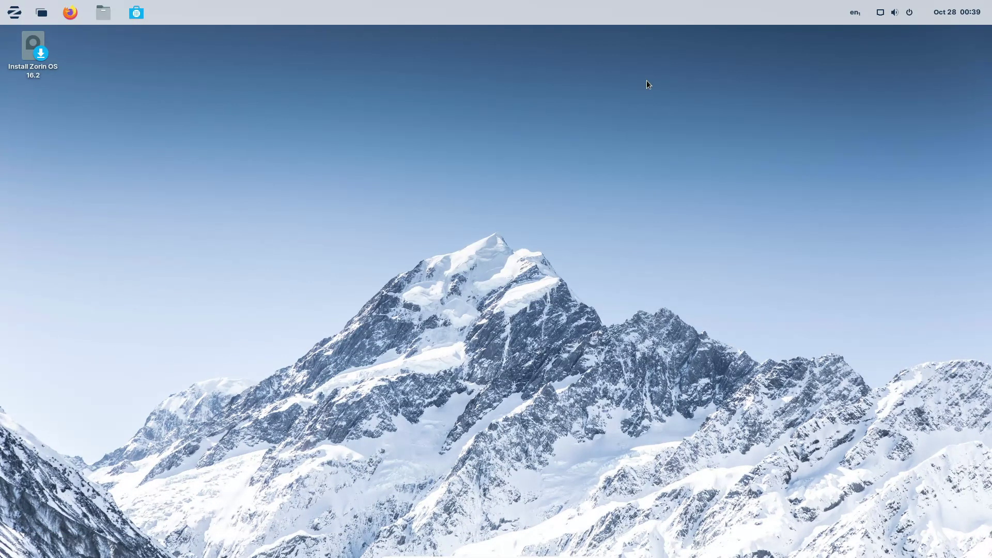
Select the dark Background theme in Zorin Appearance and close the window
right_click(611, 12)
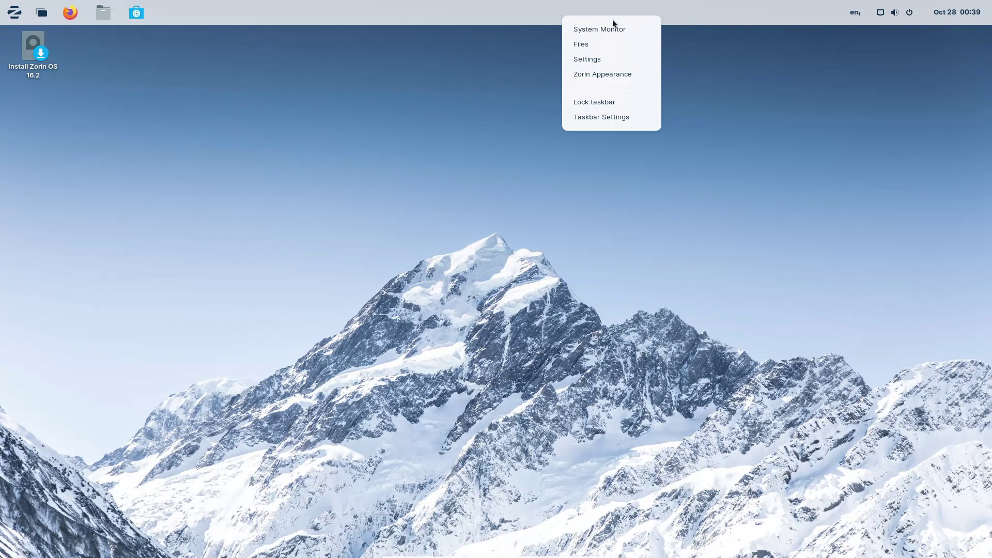
left_click(614, 76)
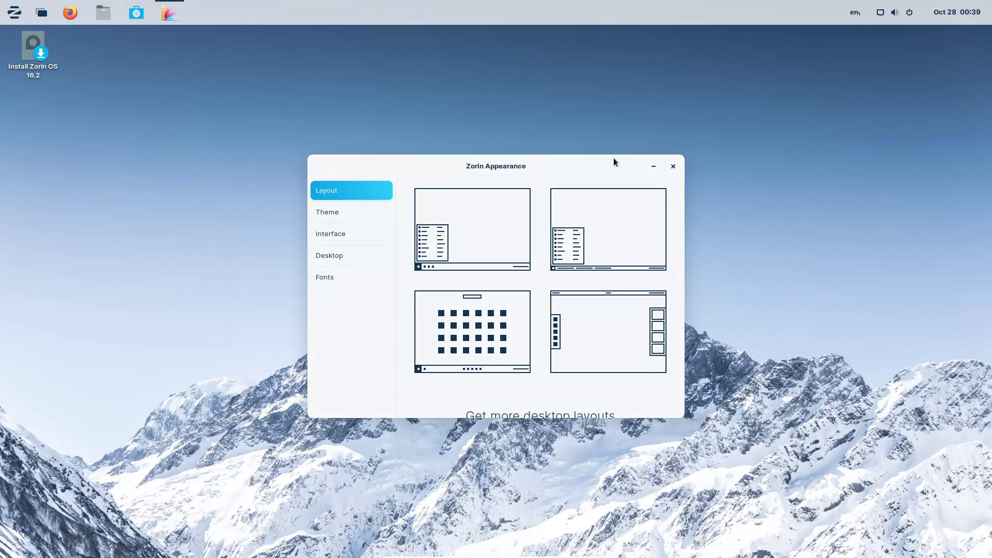
left_click(358, 212)
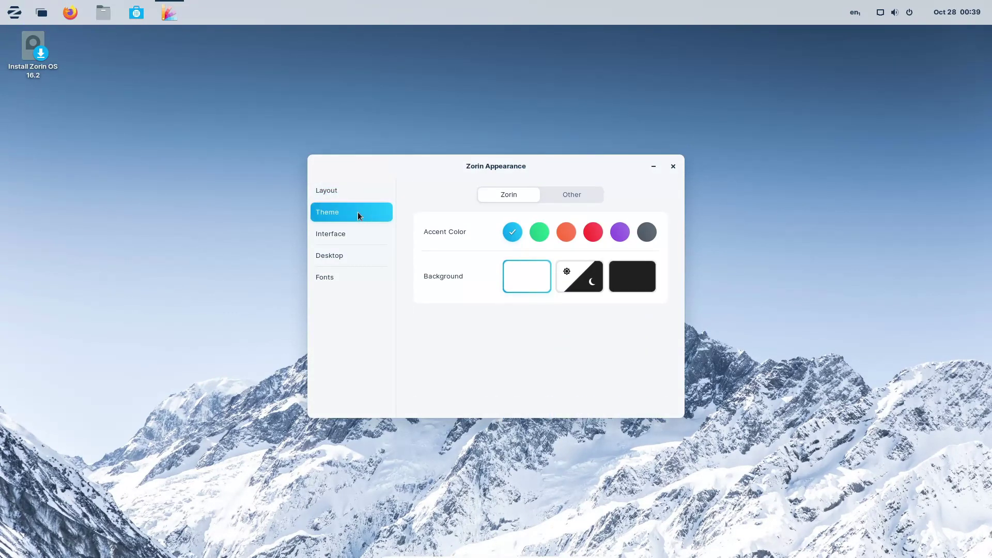
left_click(621, 285)
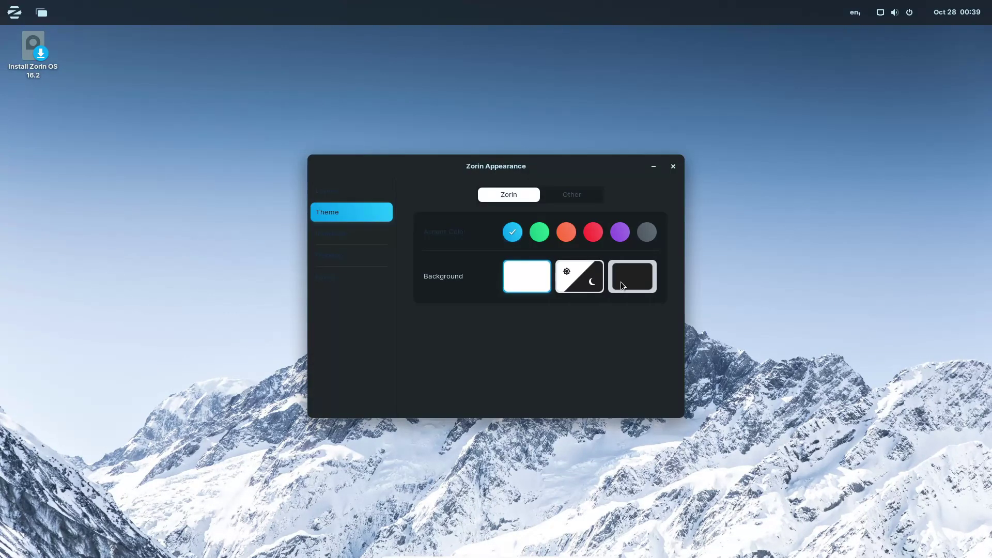
left_click(674, 168)
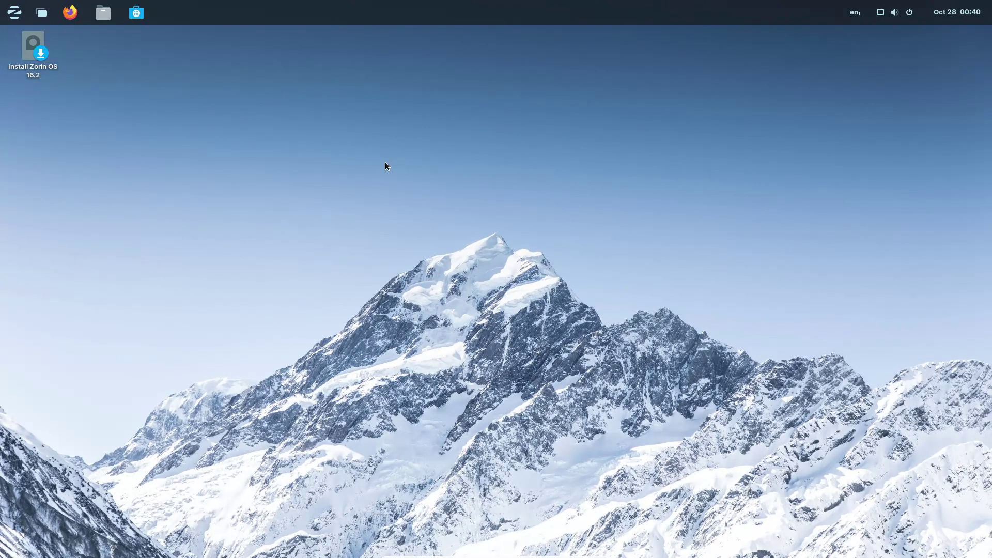
Open the app menu and browse the Accessories, Games and Graphics categories
left_click(16, 19)
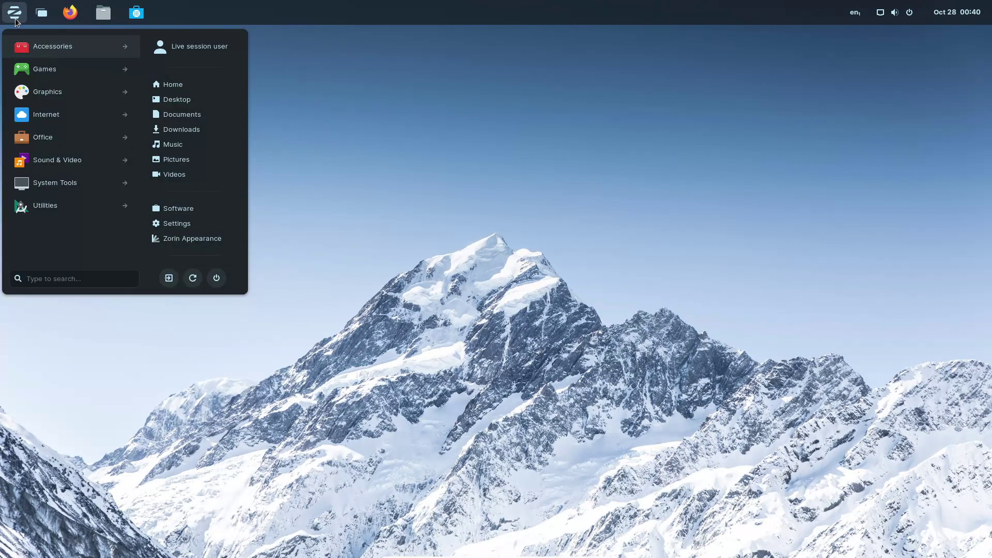
left_click(62, 45)
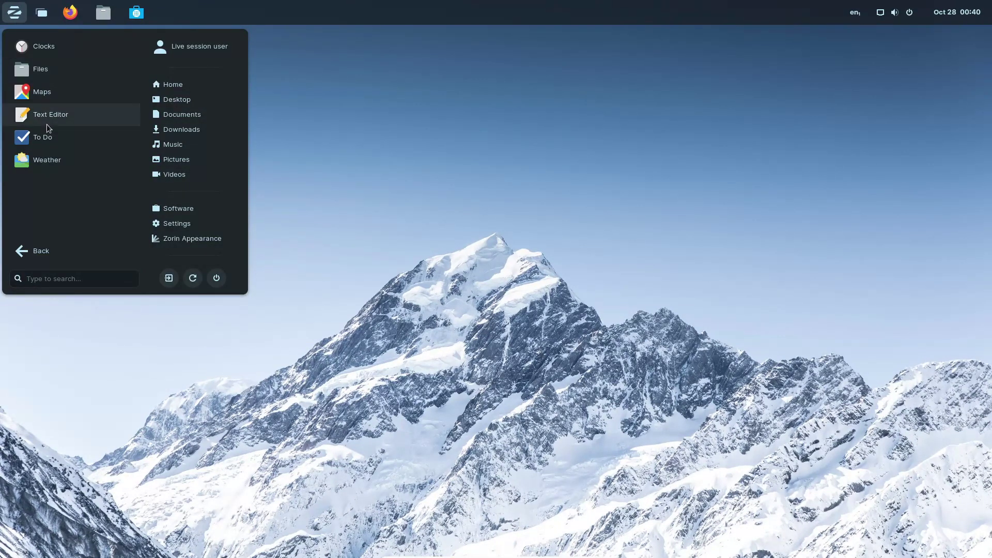
left_click(50, 248)
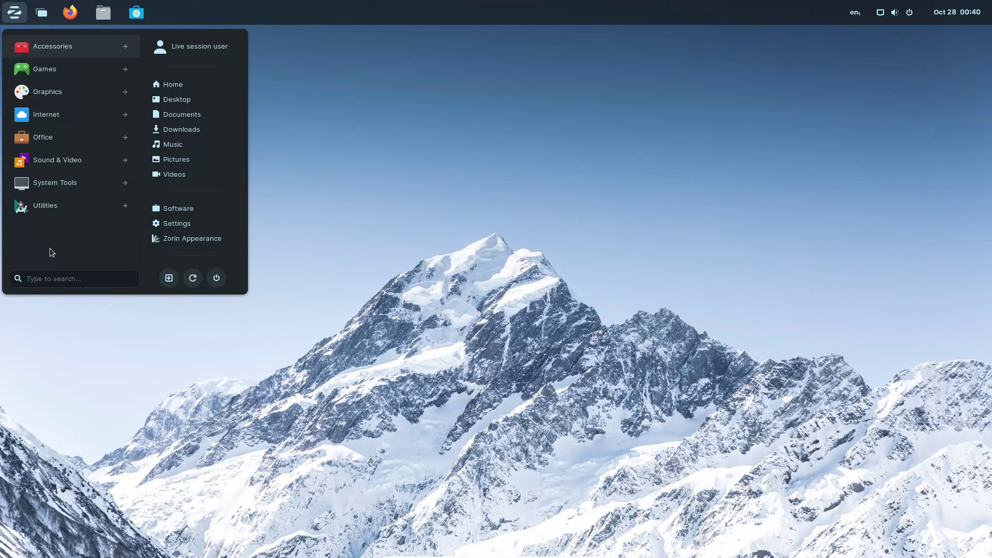
left_click(75, 69)
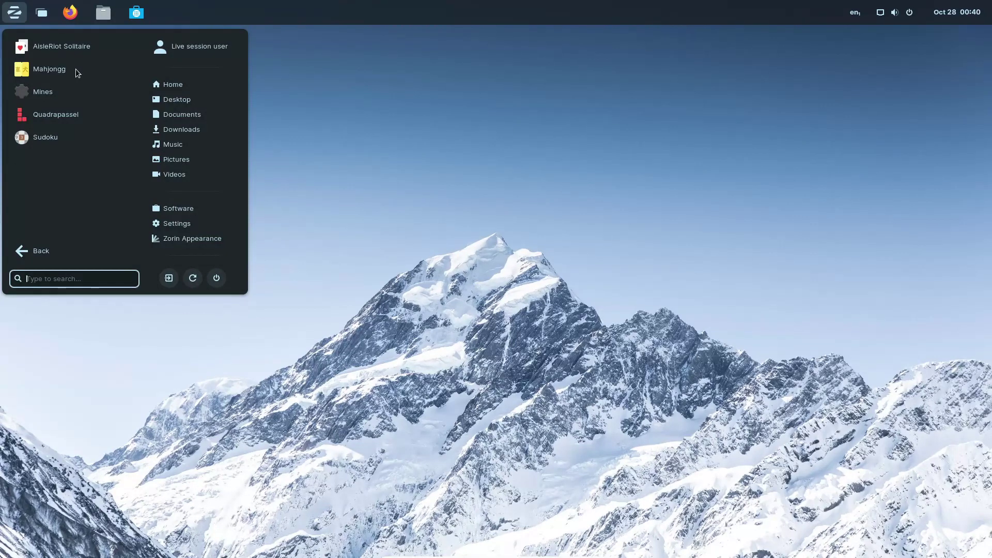
left_click(58, 251)
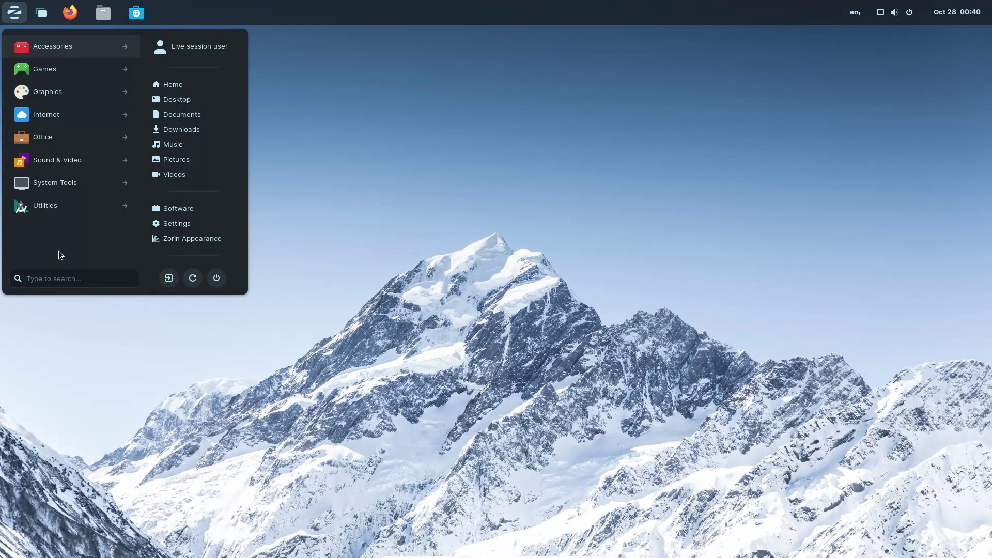
left_click(73, 94)
key("Escape")
Browse Internet, Office and Sound & Video, then show the System Tools apps
left_click(69, 114)
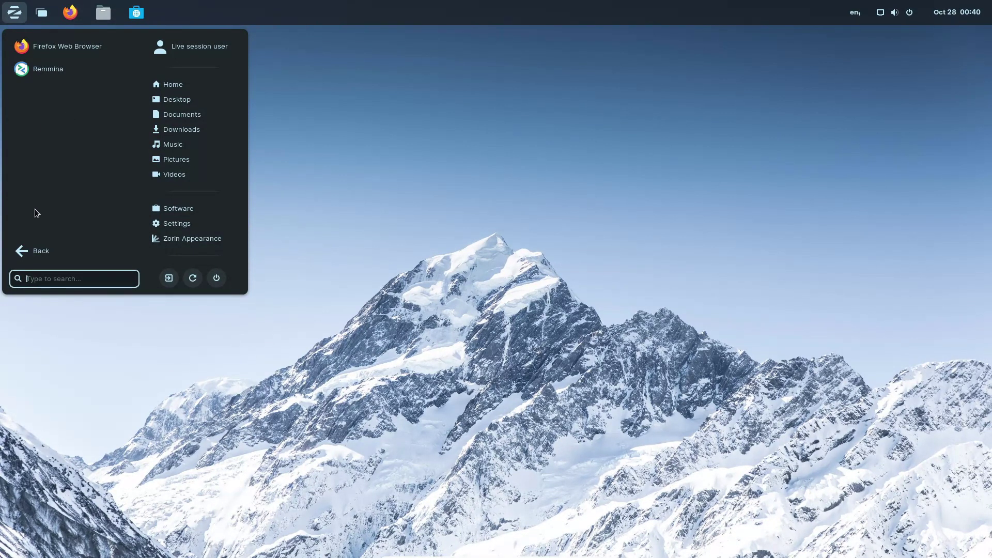
left_click(48, 247)
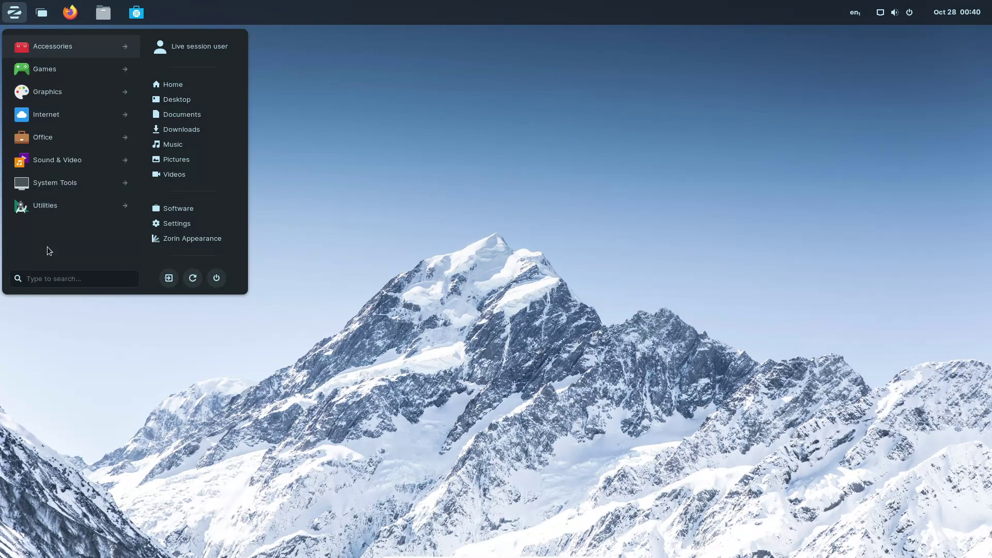
left_click(49, 139)
left_click(78, 161)
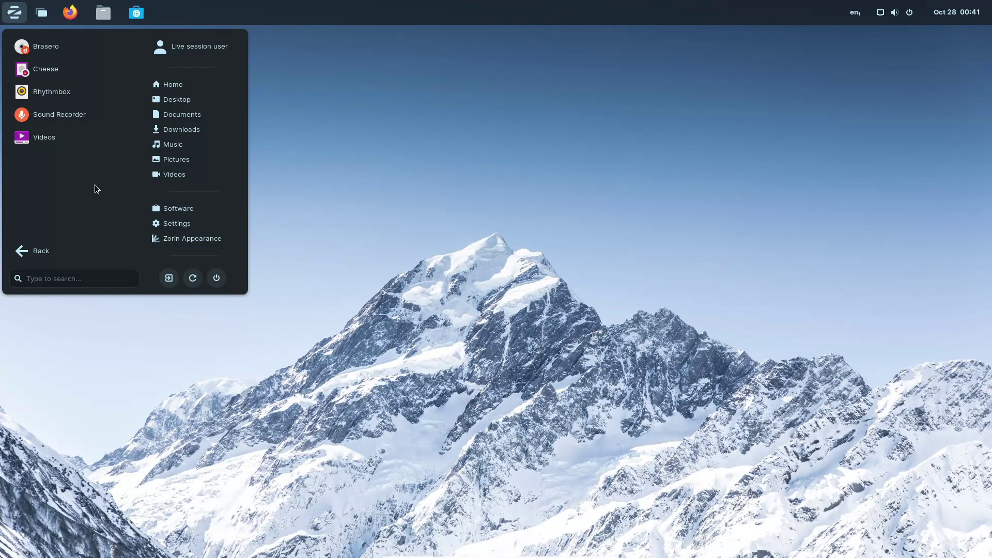
left_click(63, 250)
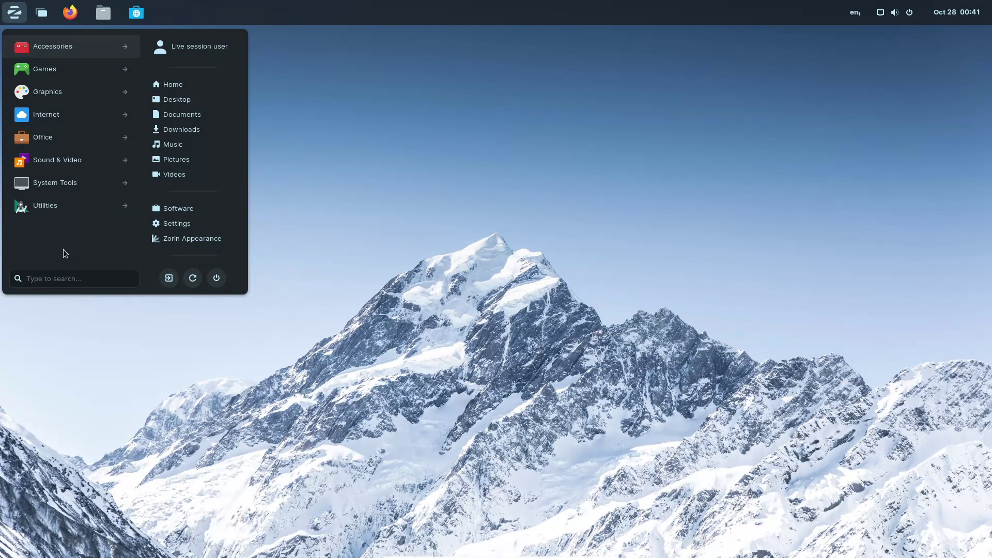
left_click(66, 181)
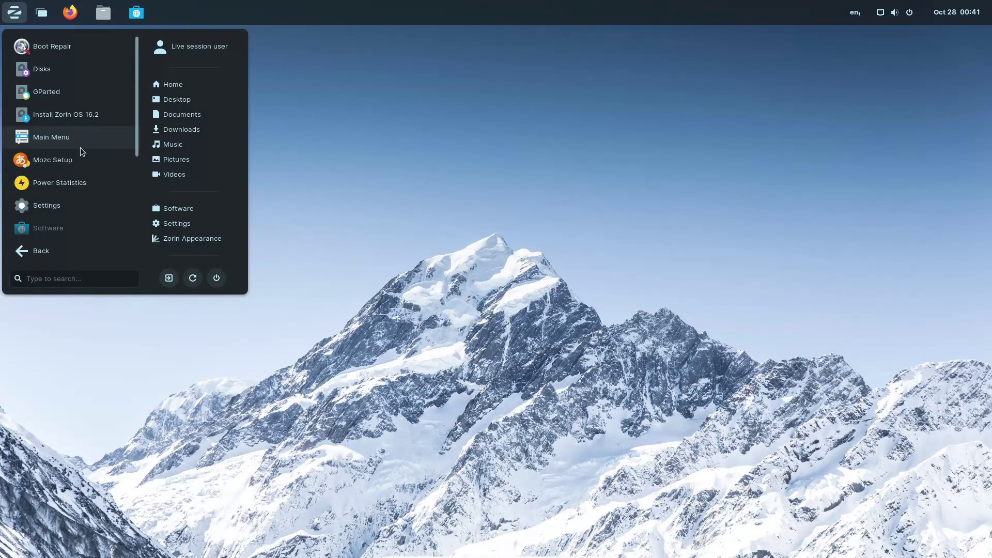
Set the pink lighthouse photo as wallpaper on the maximized Settings Background page, then close Settings
left_click(73, 203)
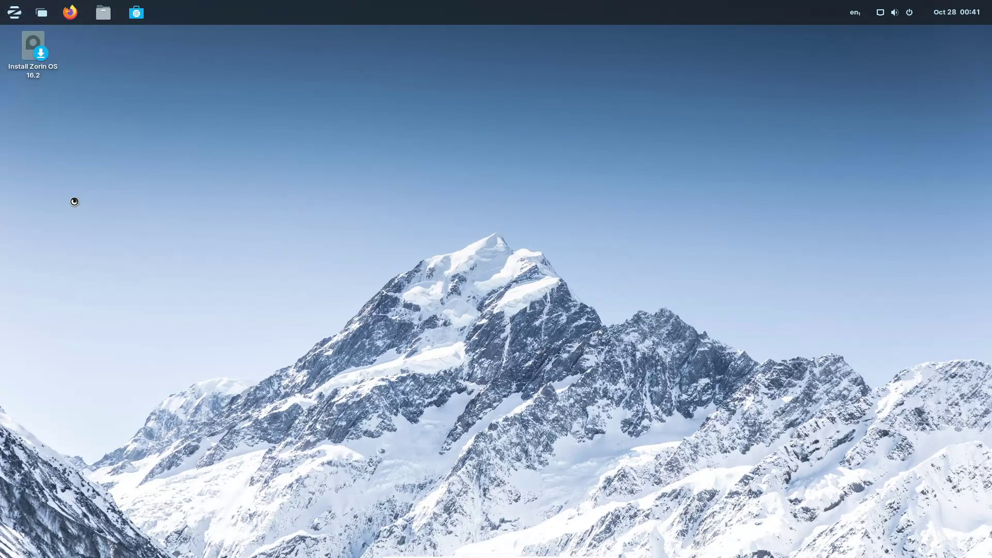
left_click(718, 121)
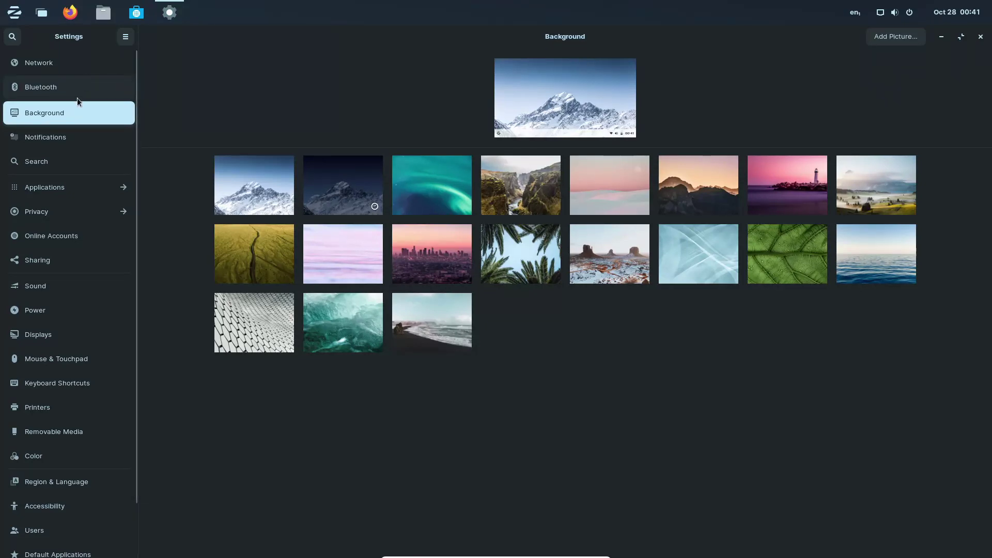
scroll(59, 216, "down", 2)
scroll(63, 222, "up", 2)
left_click(69, 87)
left_click(70, 114)
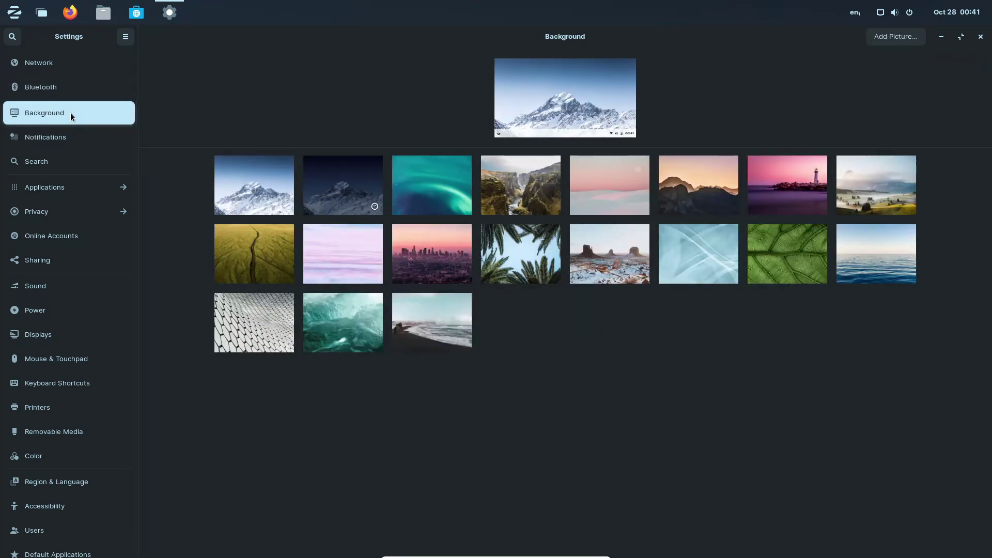
left_click(789, 195)
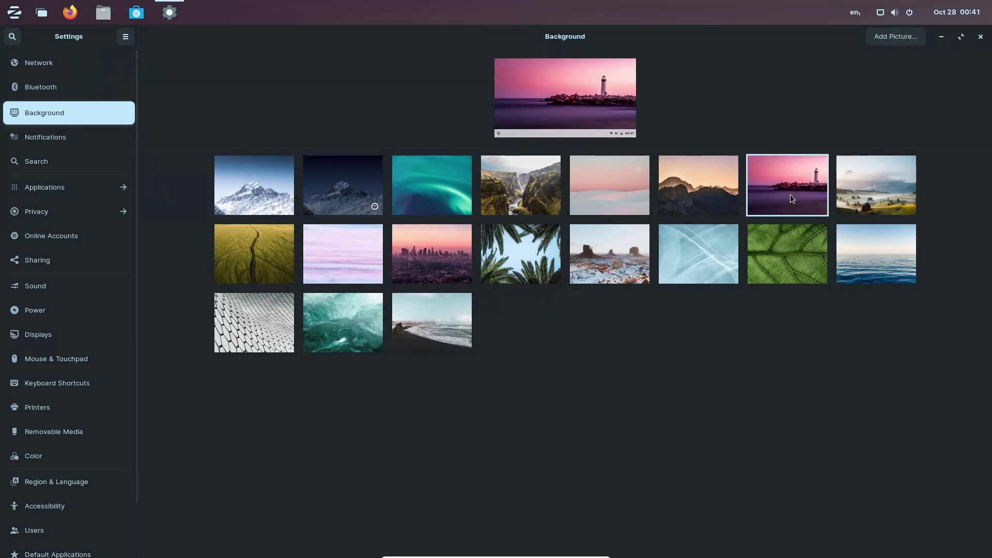
left_click(981, 37)
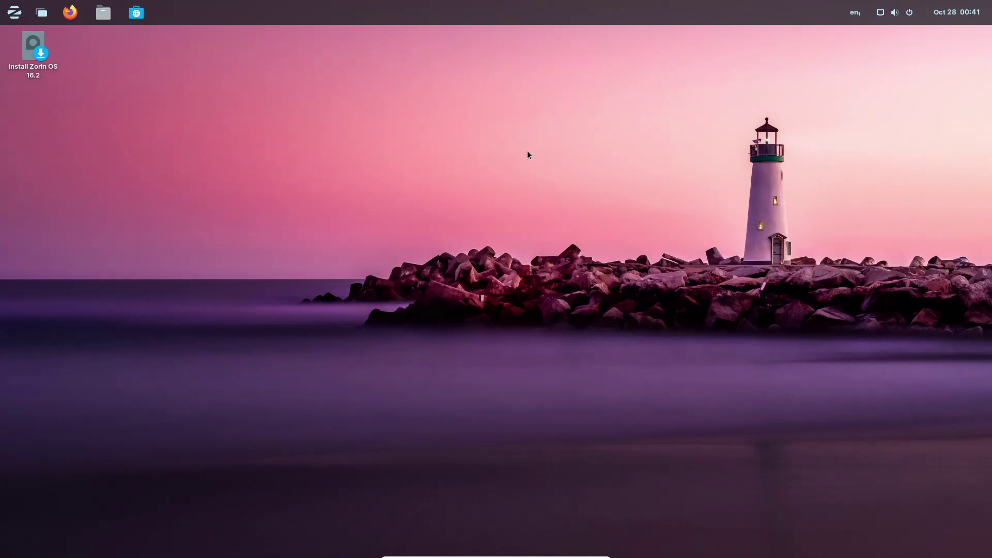
left_click(14, 12)
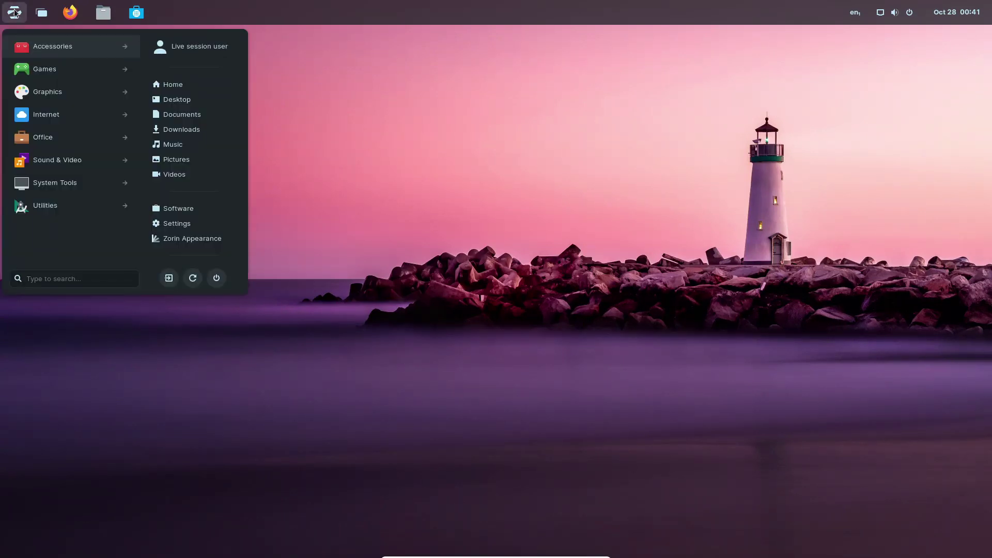
left_click(56, 186)
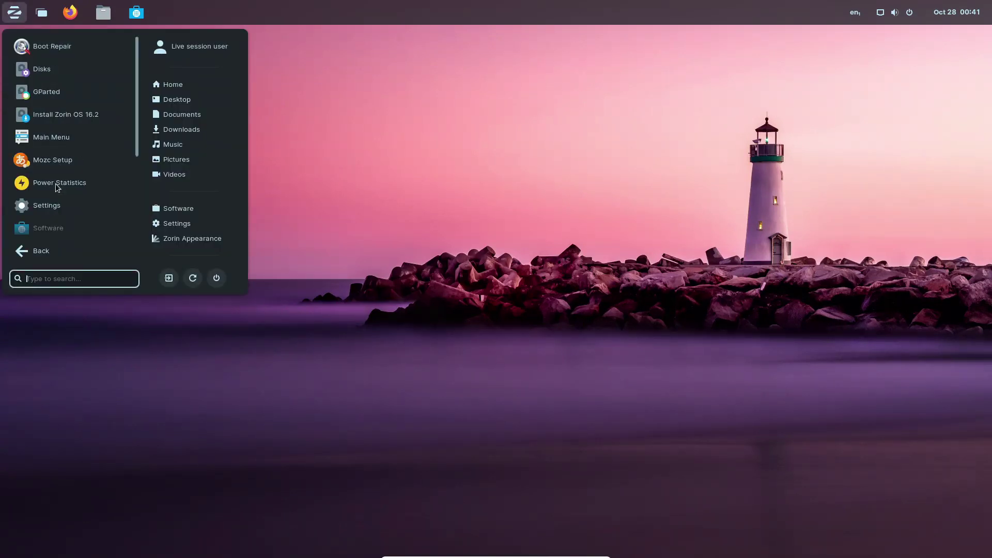
left_click(46, 252)
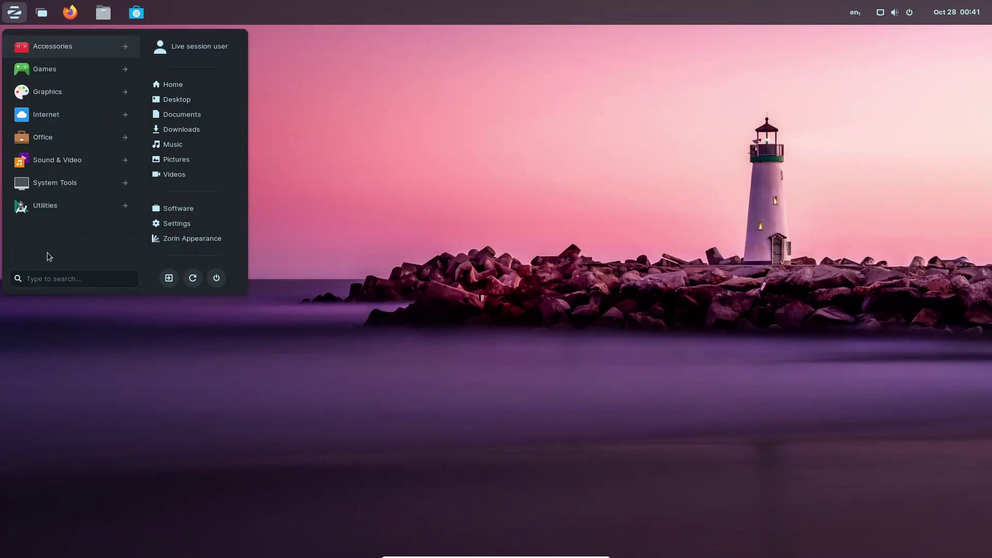
left_click(57, 209)
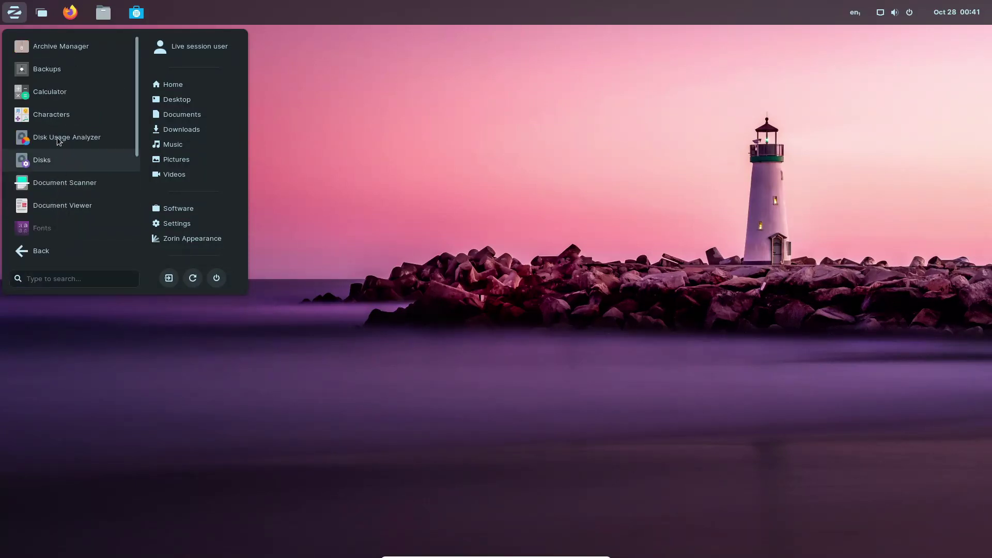
scroll(57, 138, "down", 5)
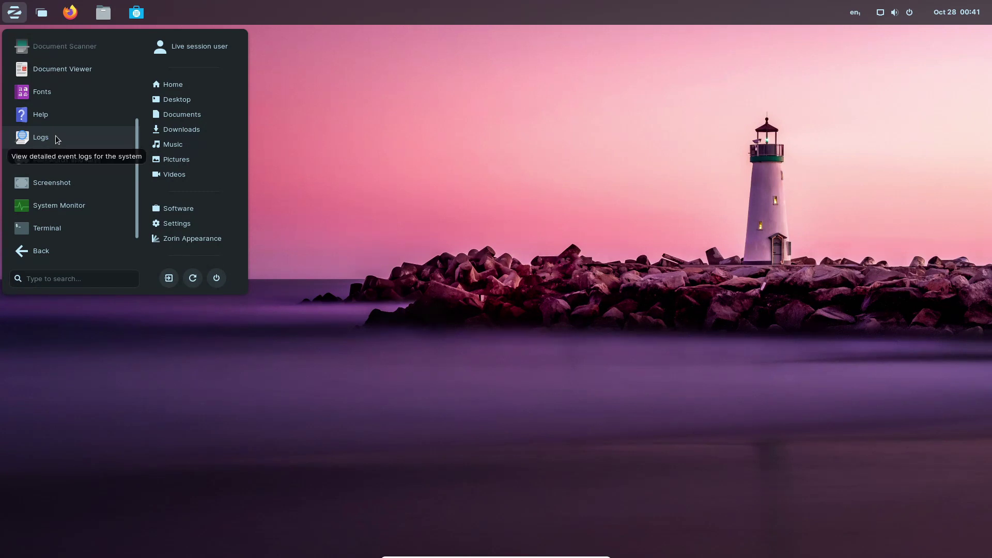
left_click(83, 206)
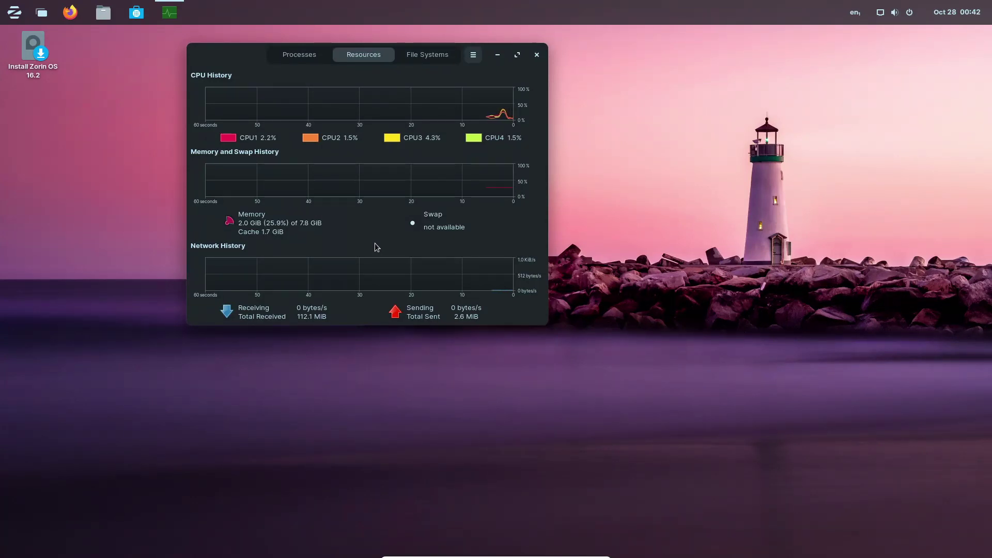
Close System Monitor and apply the app-grid layout with a bottom, centred taskbar in Zorin Appearance
left_click(536, 54)
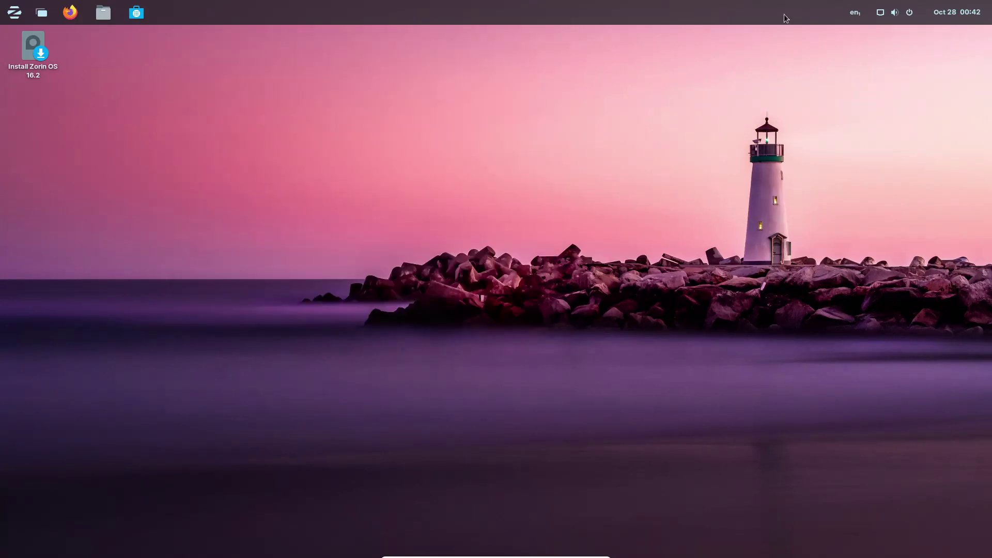
right_click(674, 15)
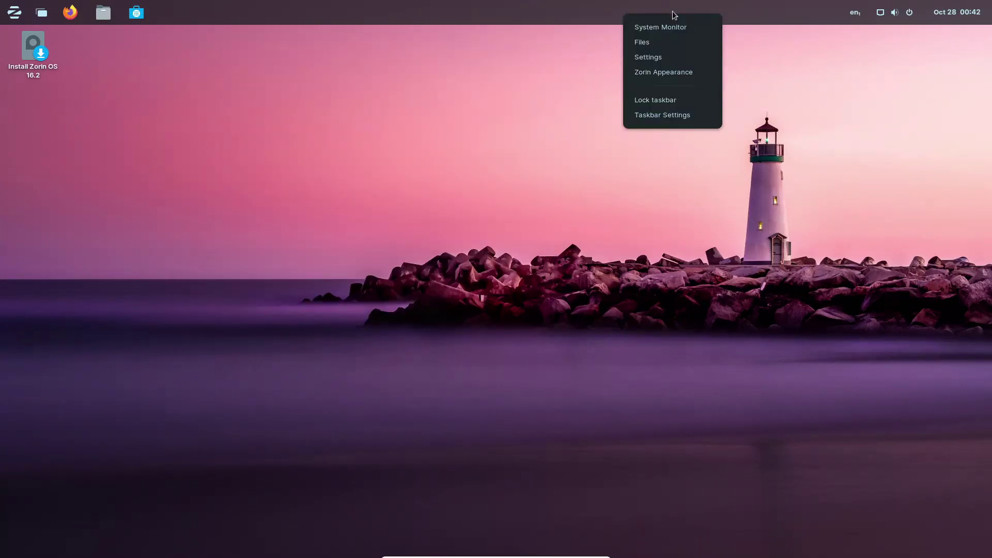
left_click(673, 76)
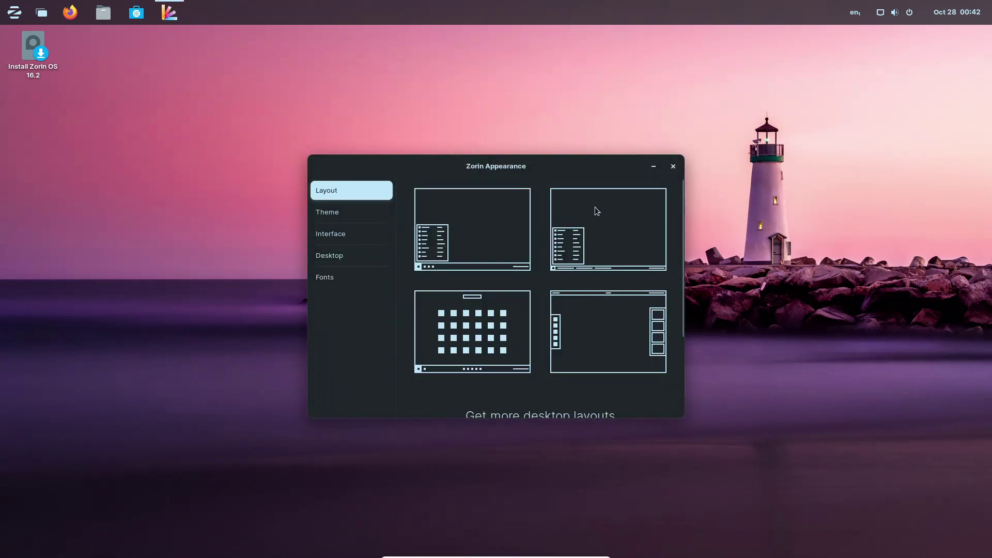
left_click(495, 332)
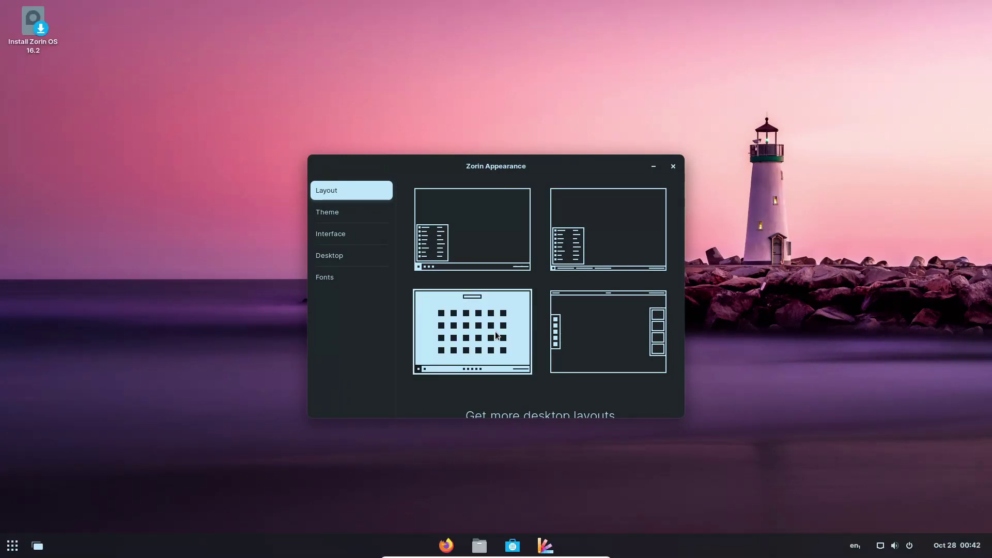
left_click(673, 168)
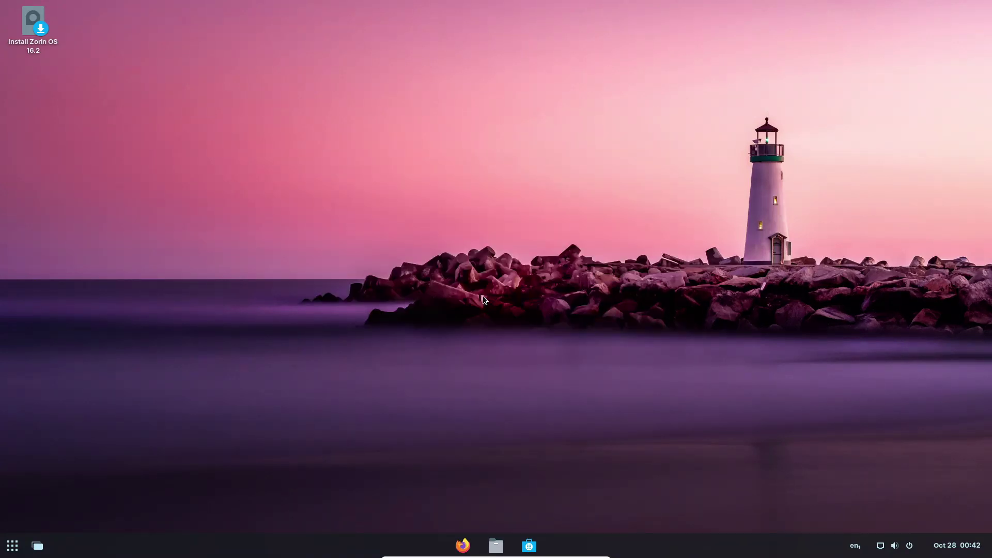
key("super")
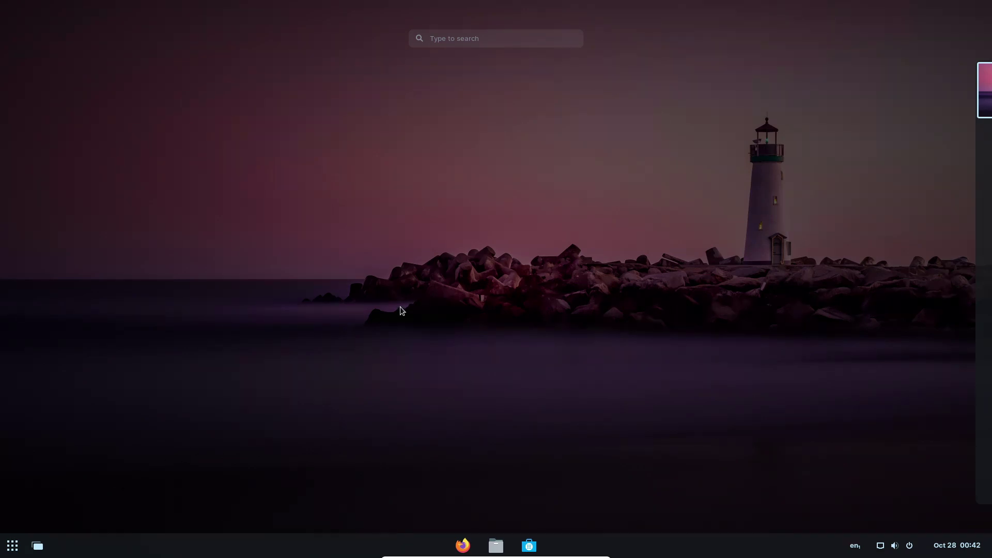
key("super")
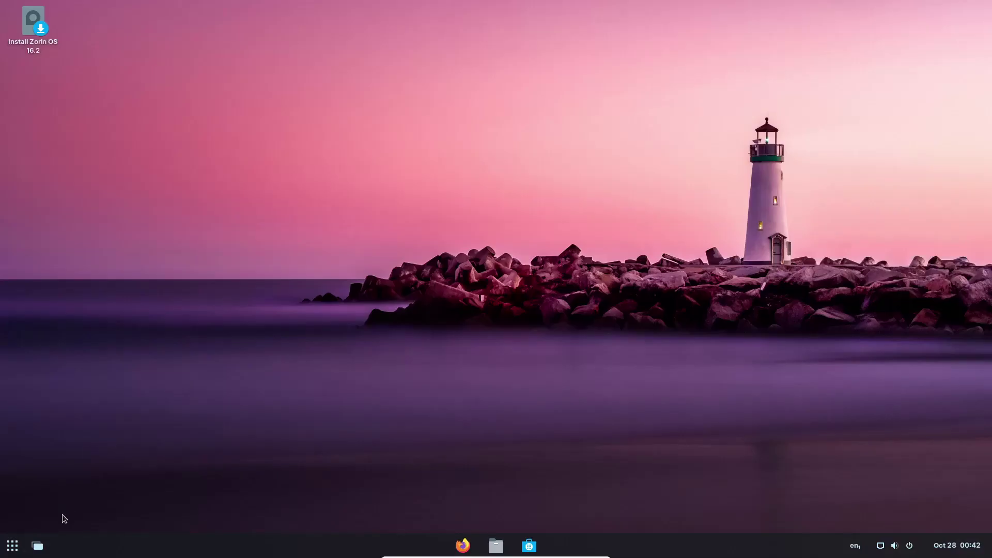
left_click(12, 551)
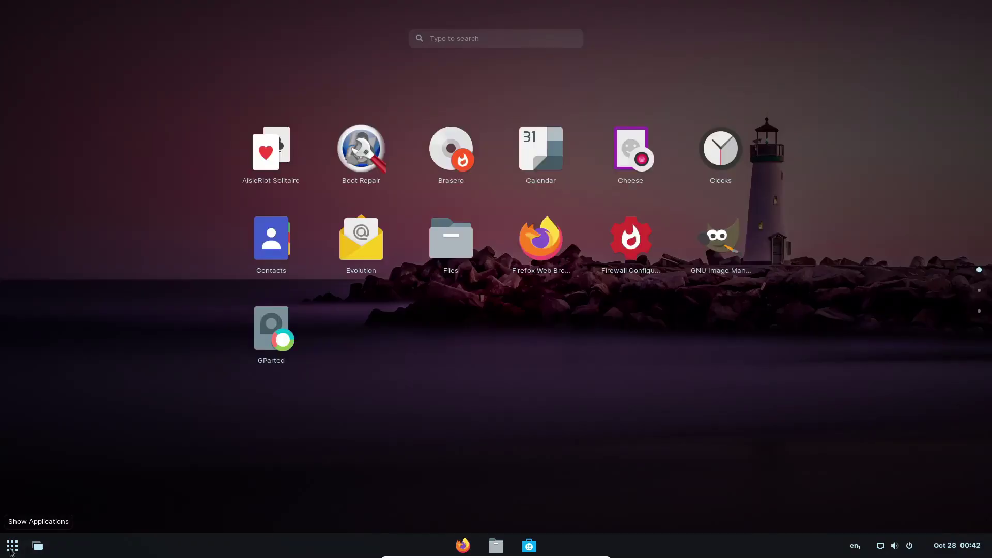
left_click(689, 243)
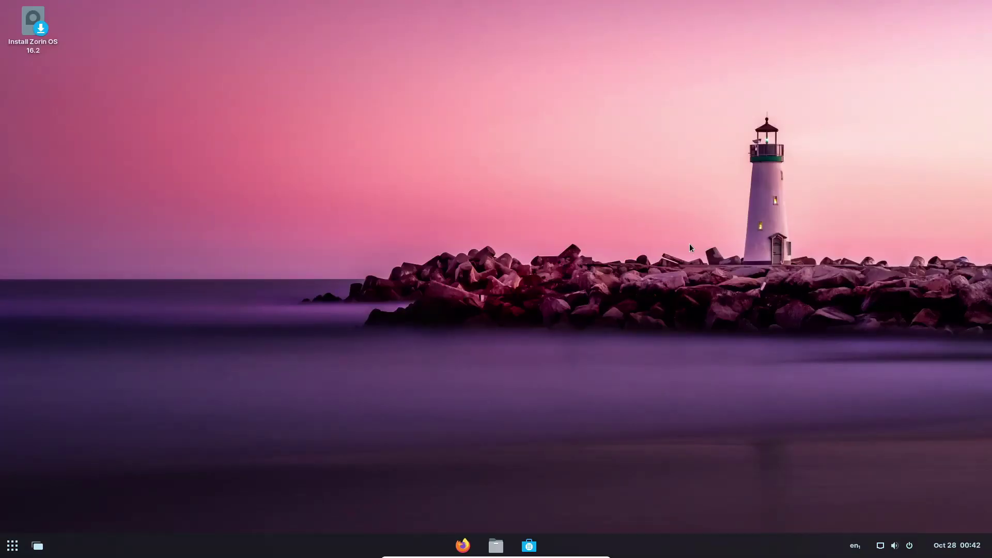
right_click(560, 124)
left_click(504, 113)
Apply the top-left default Zorin layout in Zorin Appearance and close it
right_click(724, 552)
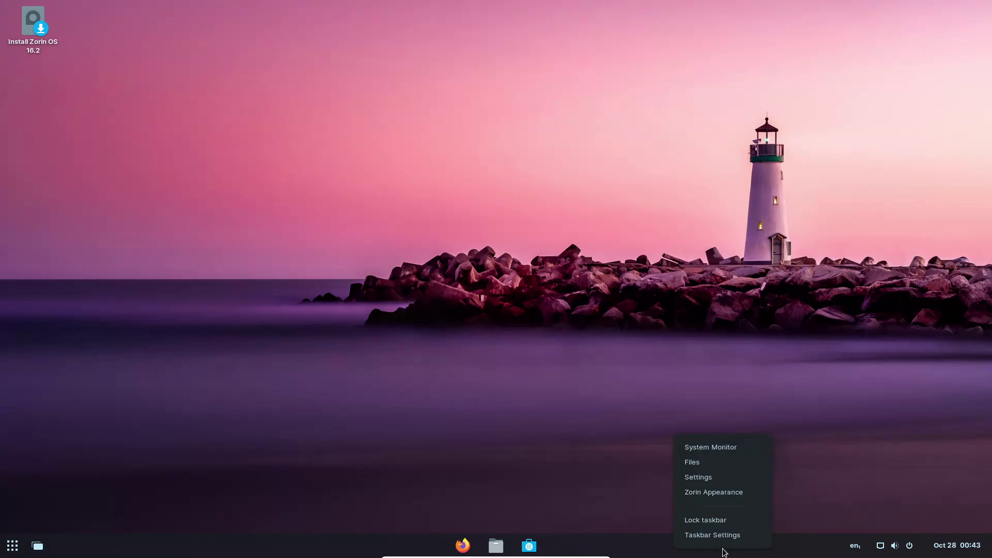
left_click(734, 498)
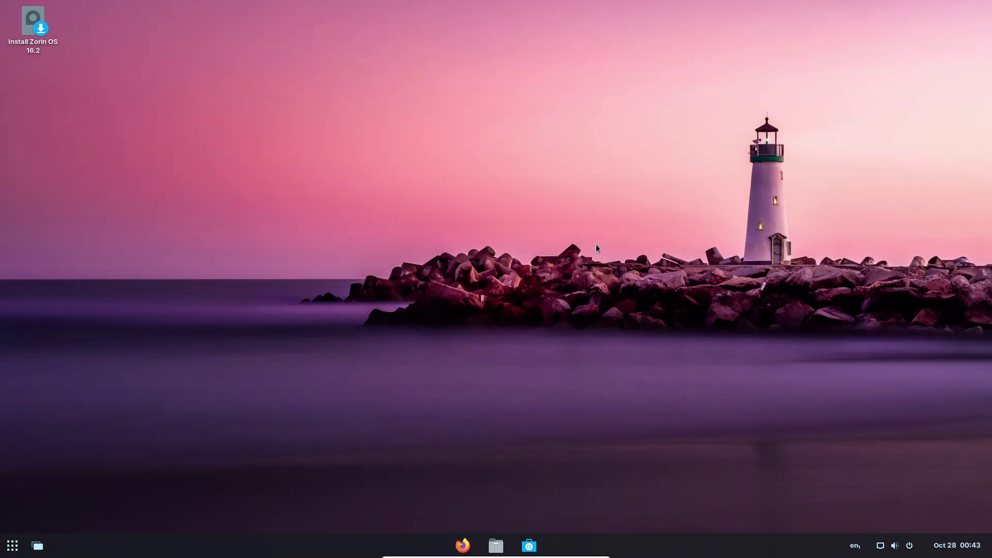
left_click(467, 205)
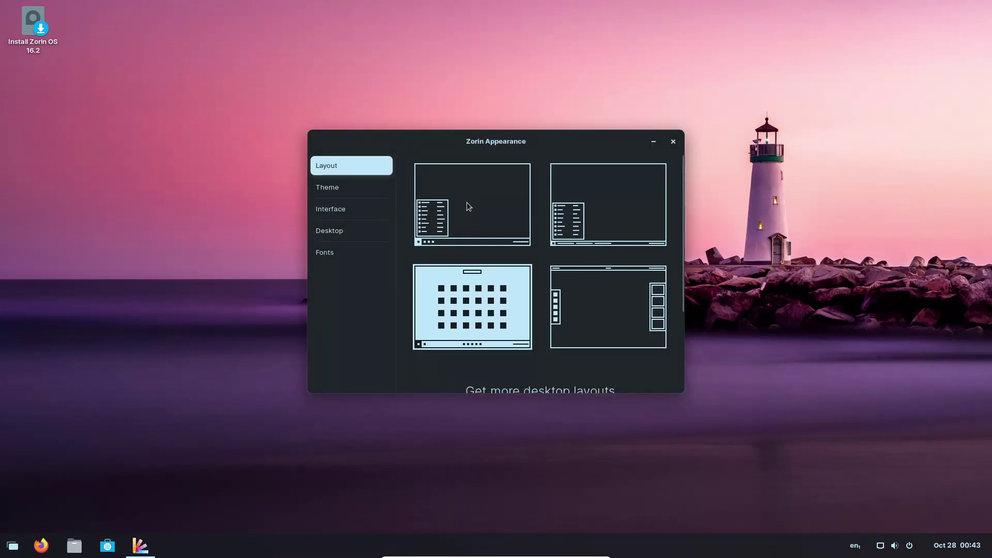
left_click(674, 146)
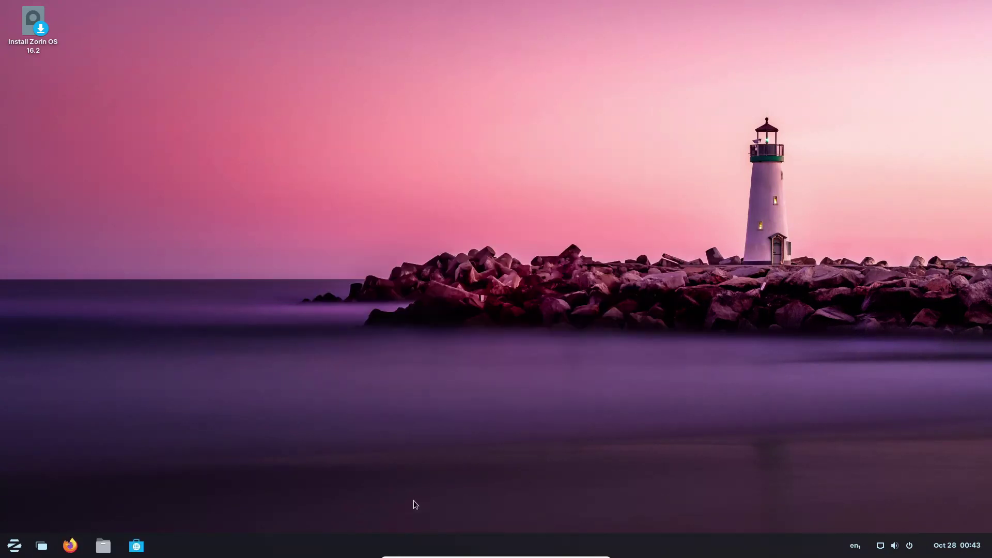
Set the taskbar position to Top in Taskbar Settings and close the window
right_click(694, 553)
left_click(697, 540)
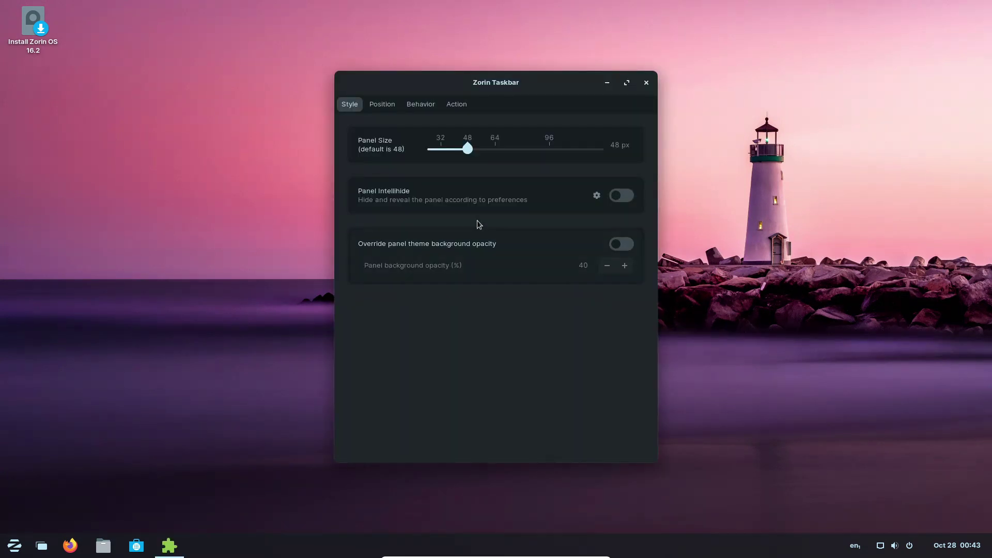
left_click(385, 107)
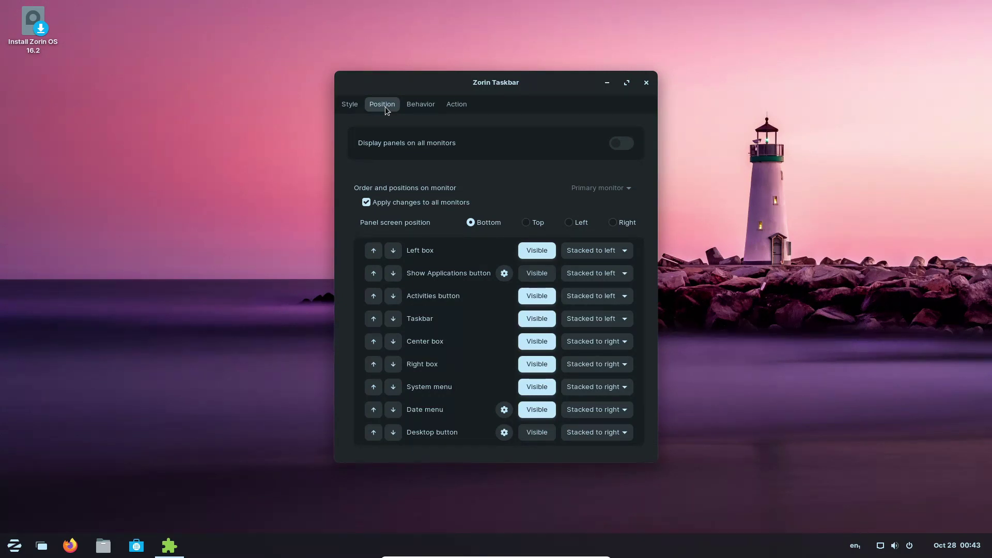
left_click(526, 222)
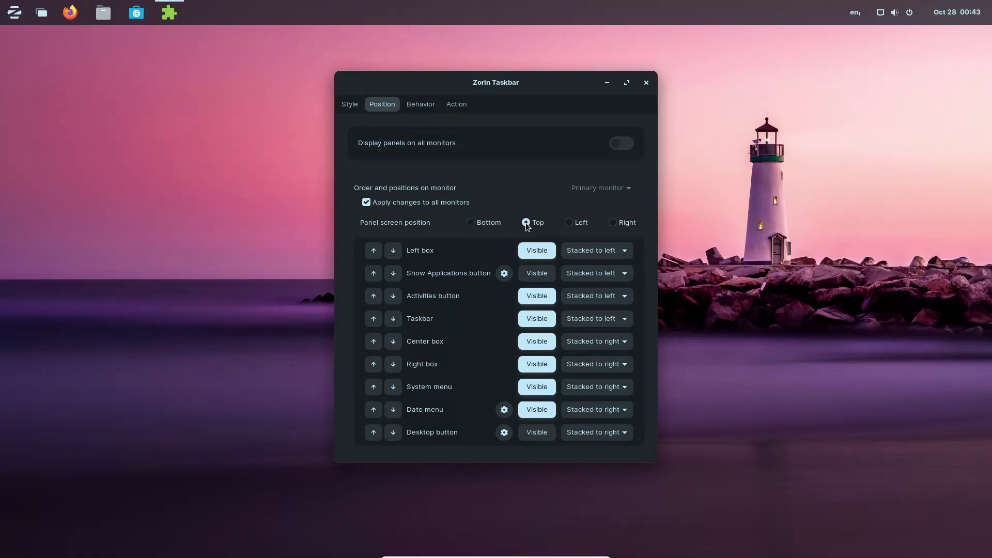
left_click(646, 83)
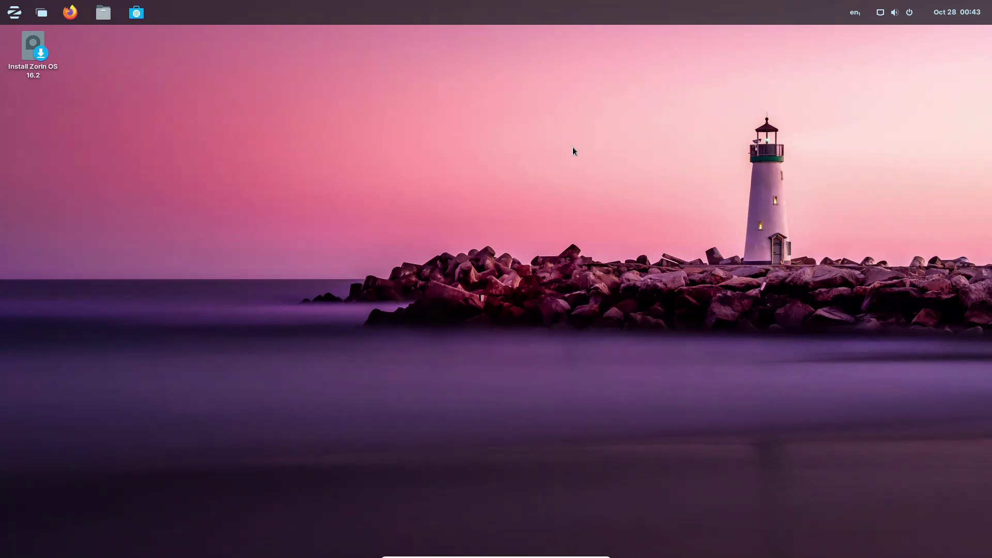
left_click(16, 15)
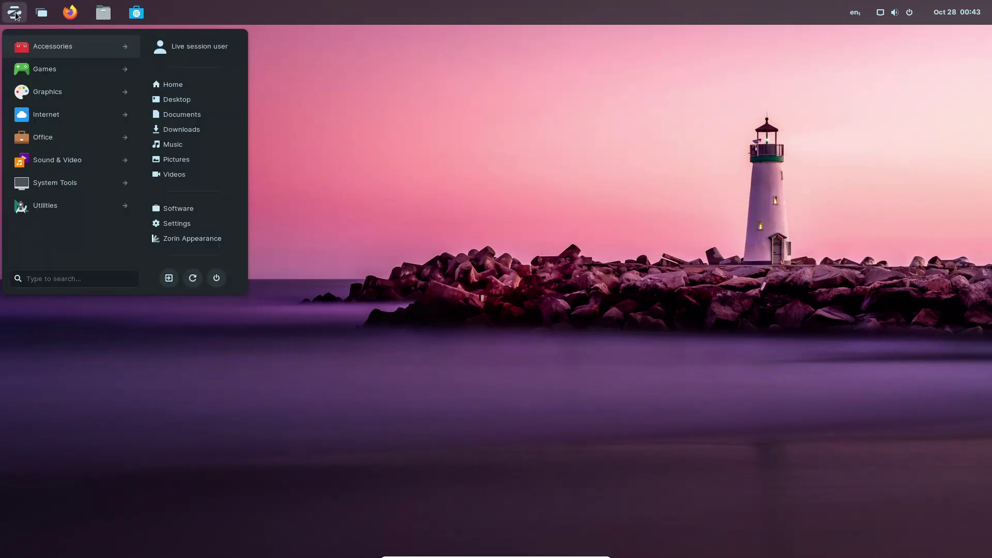
left_click(577, 229)
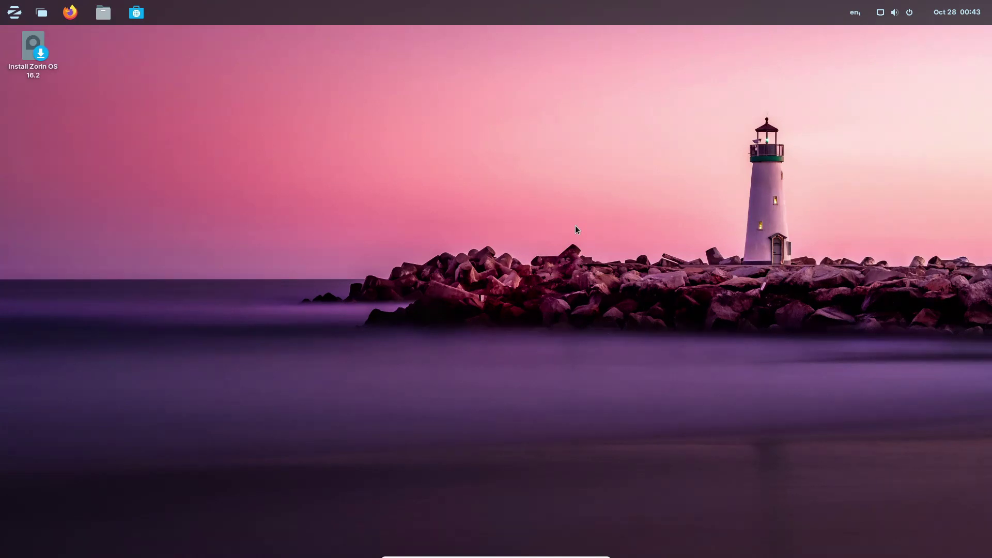